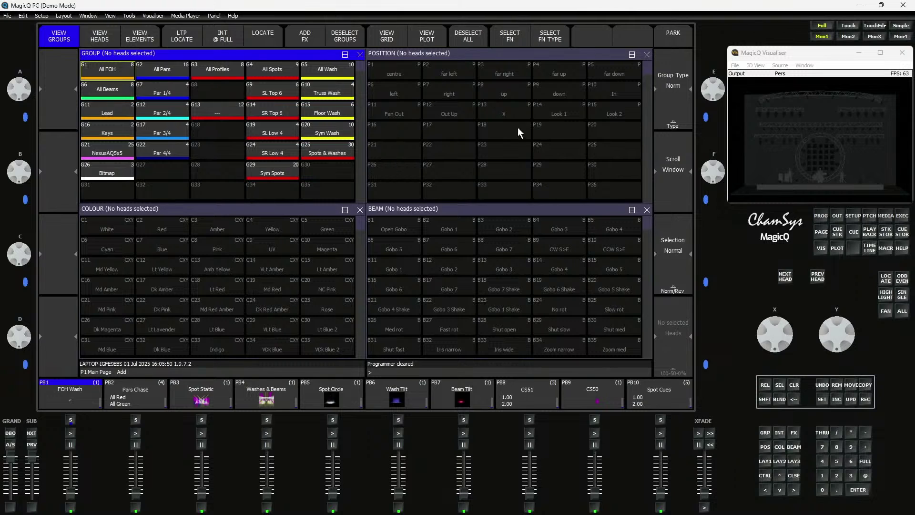
Step: Open the Setup window for the ChauvetDemo2024 show
{"action": "left_click", "coordinate": [854, 218]}
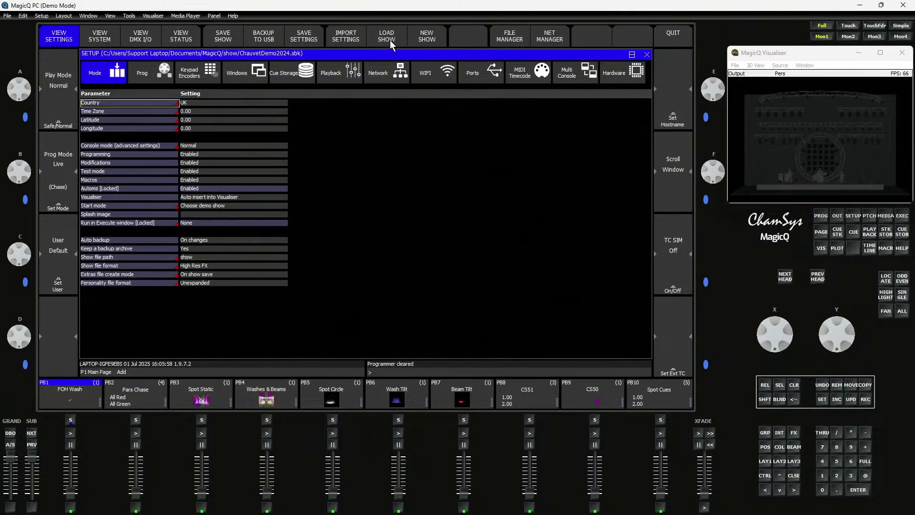
Step: Enable Group Cues in the Cue Storage settings and remove playback PB9's cue stack
{"action": "left_click", "coordinate": [295, 74]}
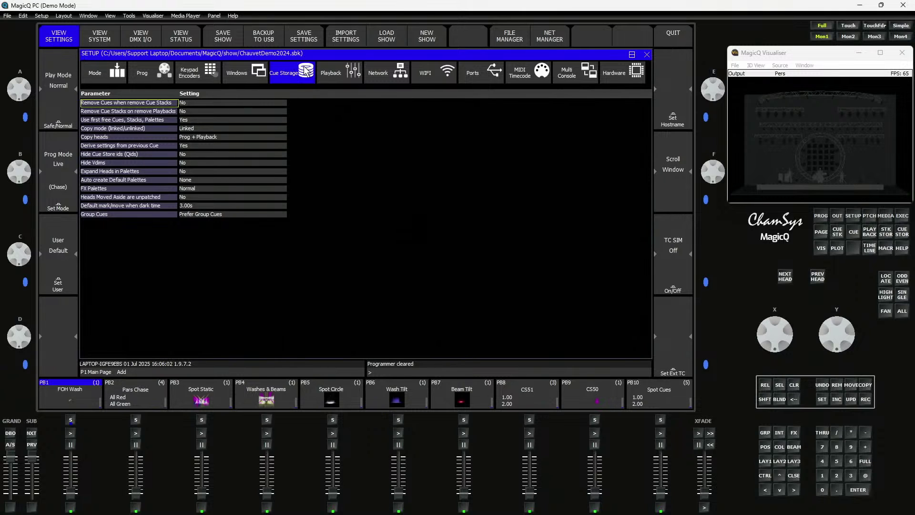
{"action": "left_click", "coordinate": [206, 213]}
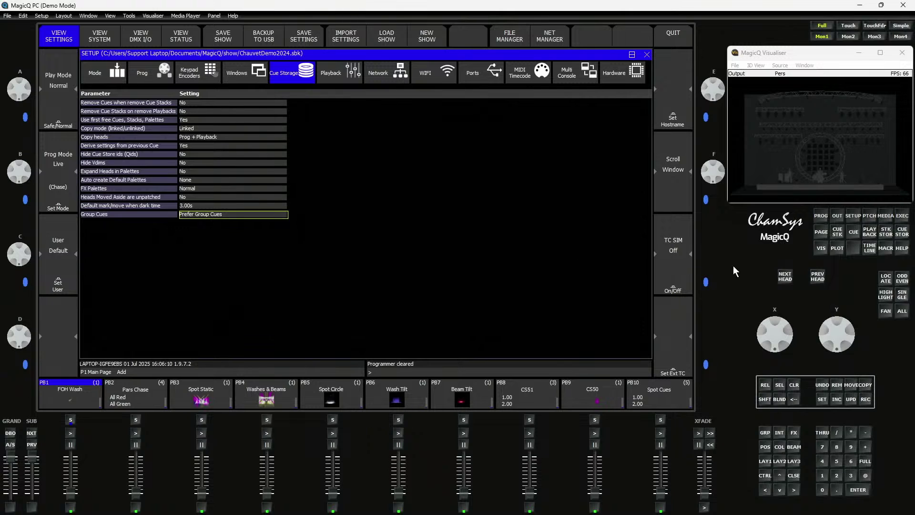
{"action": "left_click", "coordinate": [835, 384]}
{"action": "left_click", "coordinate": [587, 391]}
{"action": "left_click", "coordinate": [587, 390]}
Step: Remove the Spot Cues stack from playback PB10 and bring up the Group window
{"action": "left_click", "coordinate": [839, 388]}
{"action": "left_click", "coordinate": [658, 404]}
{"action": "left_click", "coordinate": [657, 404]}
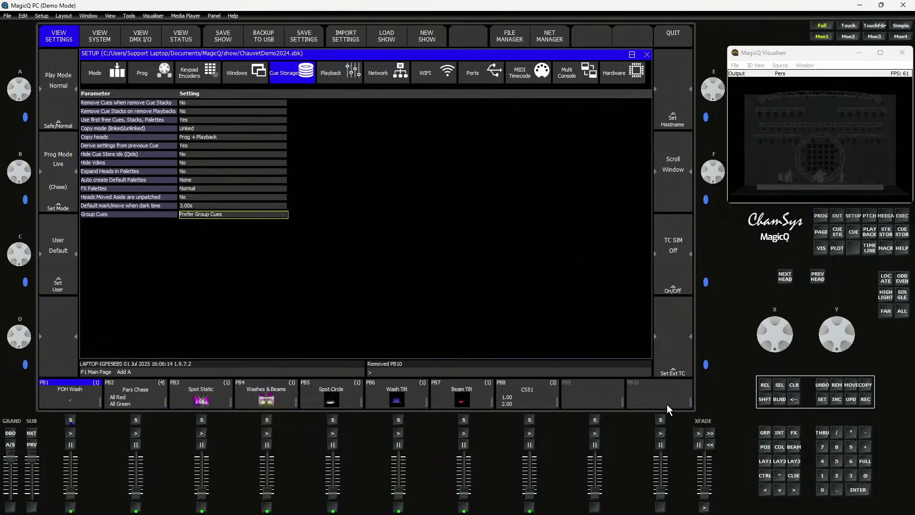
{"action": "left_click", "coordinate": [765, 432]}
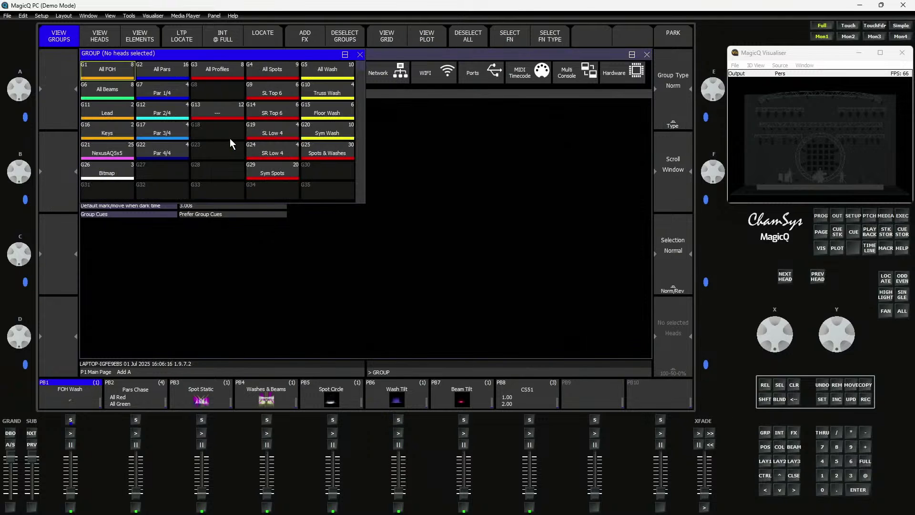
Step: Re-record group G4 All Spots with heads 101–112 (1 THRU 12), replacing it, and locate it
{"action": "left_click", "coordinate": [279, 70]}
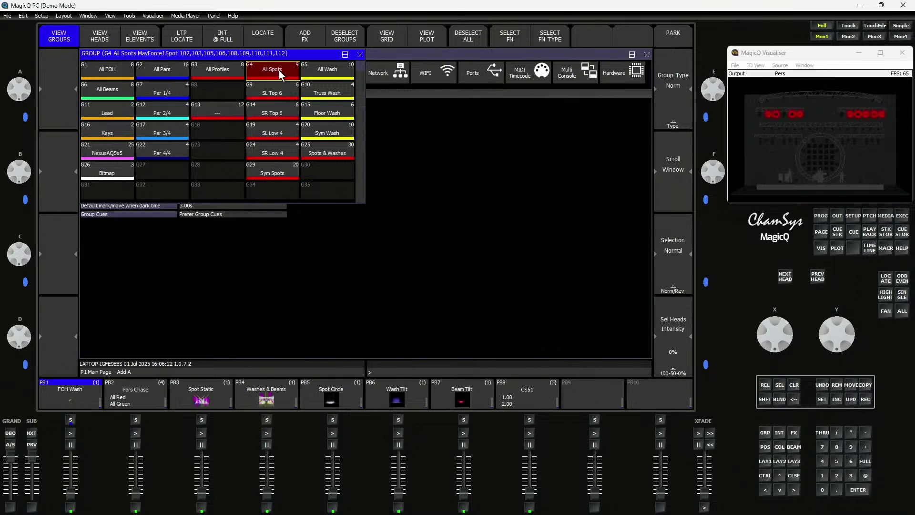
{"action": "left_click", "coordinate": [269, 38]}
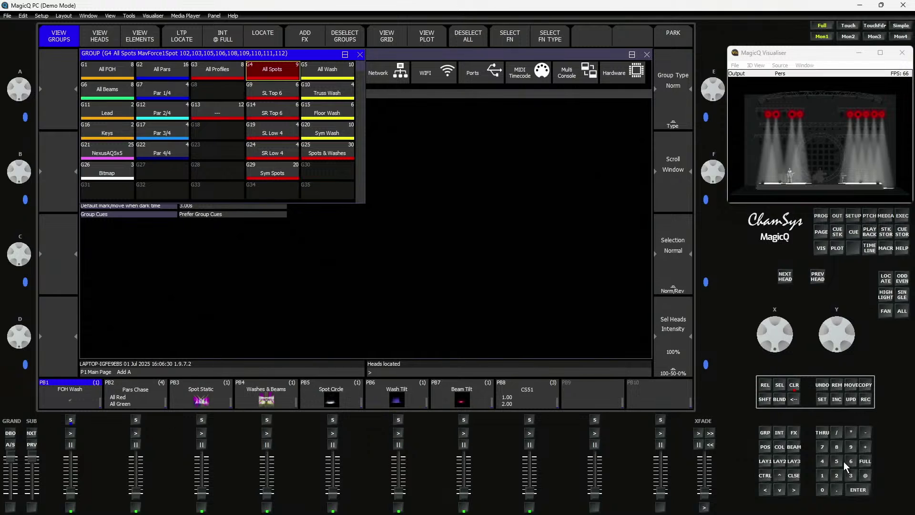
{"action": "left_click", "coordinate": [820, 475]}
{"action": "left_click", "coordinate": [862, 476]}
{"action": "left_click", "coordinate": [865, 398]}
{"action": "left_click", "coordinate": [245, 75]}
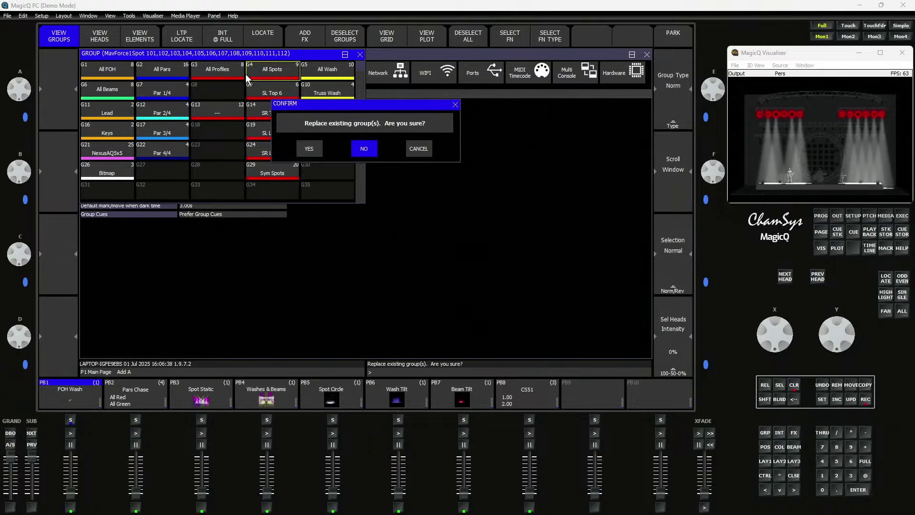
{"action": "left_click", "coordinate": [307, 143]}
{"action": "left_click", "coordinate": [292, 70]}
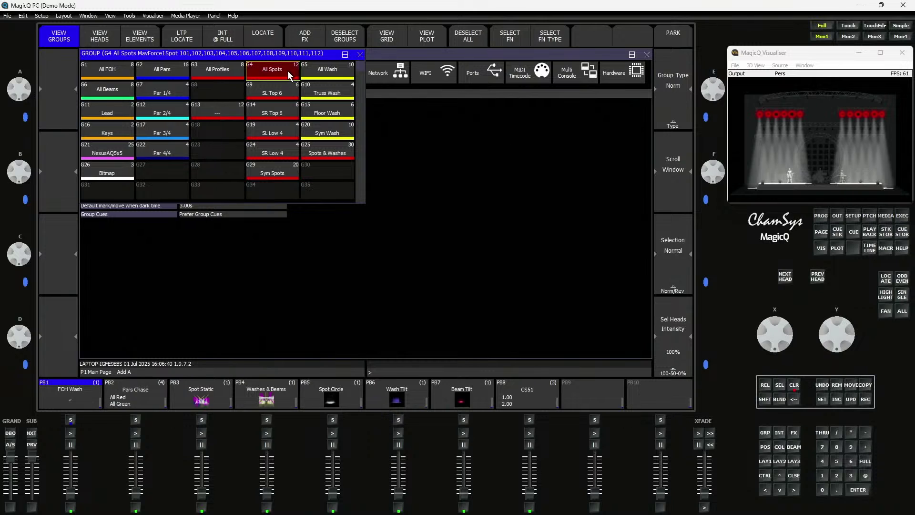
{"action": "left_click", "coordinate": [257, 38]}
Step: Record the odd spot heads as new group G31 'Spots Odd'
{"action": "left_click", "coordinate": [901, 279]}
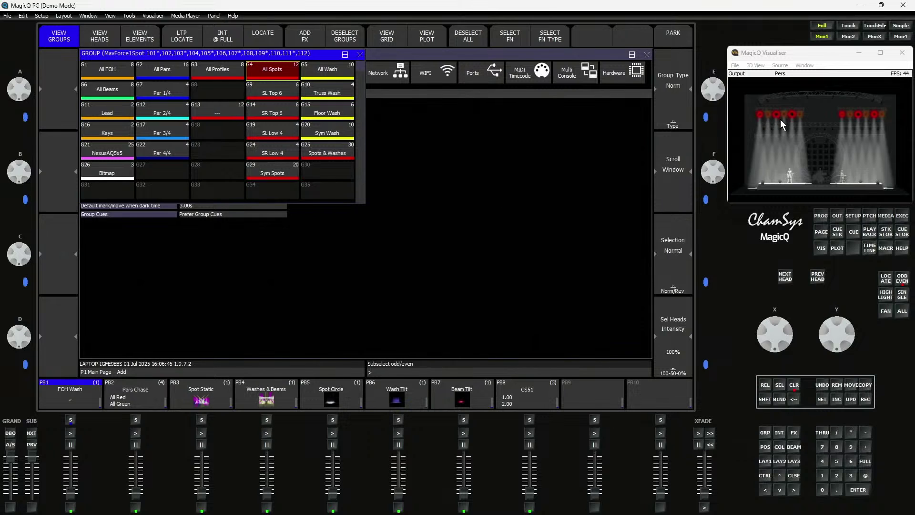
{"action": "scroll", "coordinate": [768, 119], "scroll_direction": "up", "scroll_amount": 3}
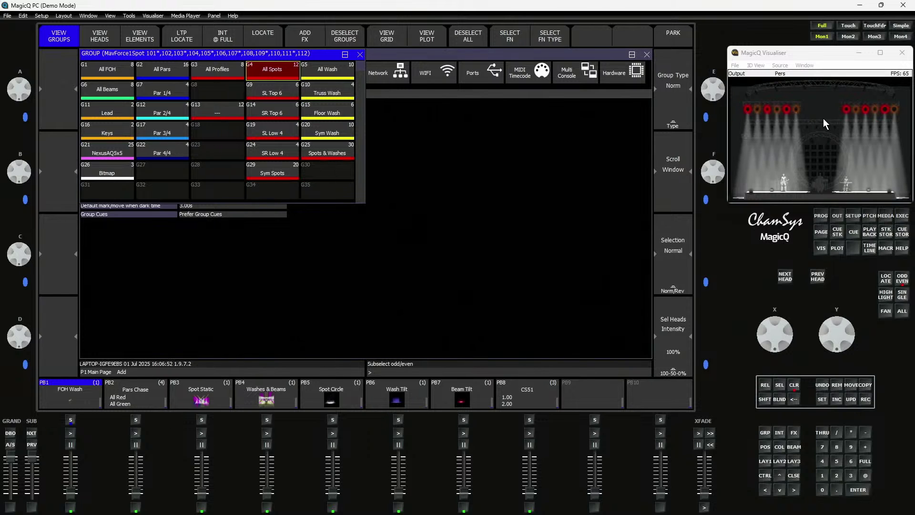
{"action": "left_click", "coordinate": [866, 400]}
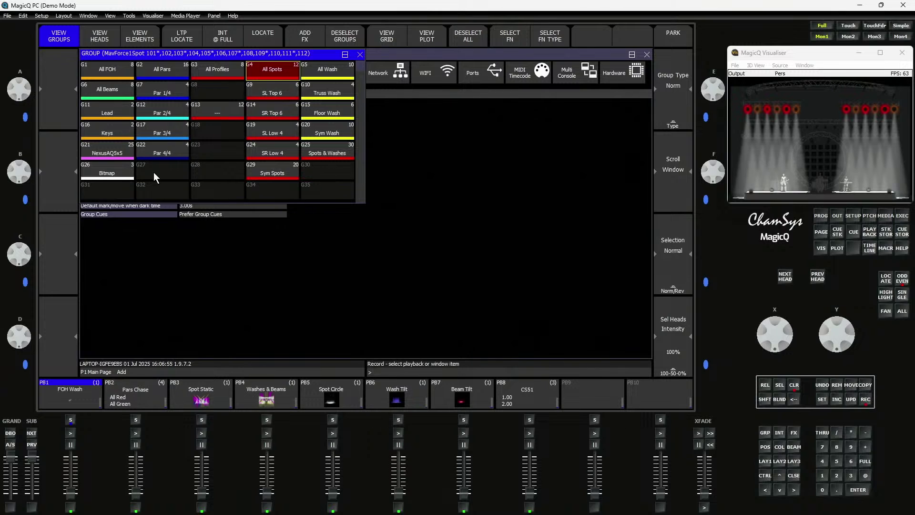
{"action": "left_click", "coordinate": [98, 195]}
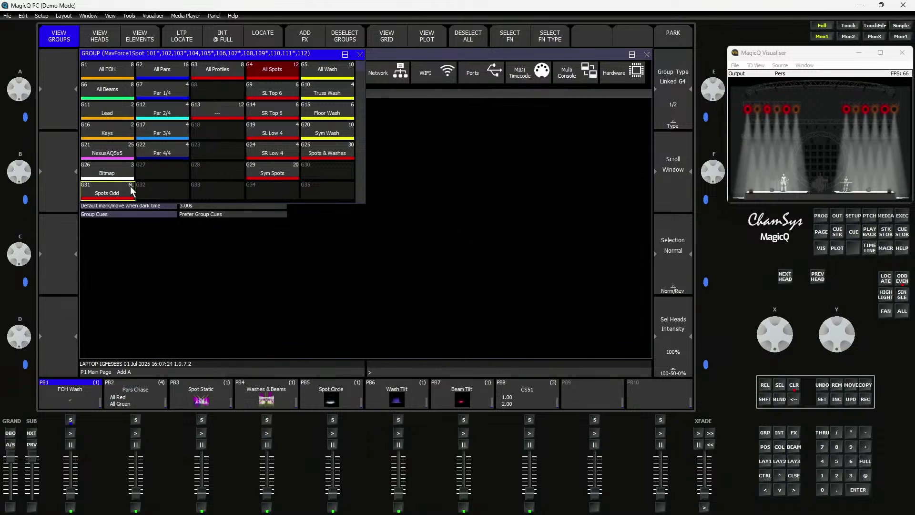
Step: Record the even spot heads as new group G32 'Spots Even'
{"action": "left_click", "coordinate": [901, 285]}
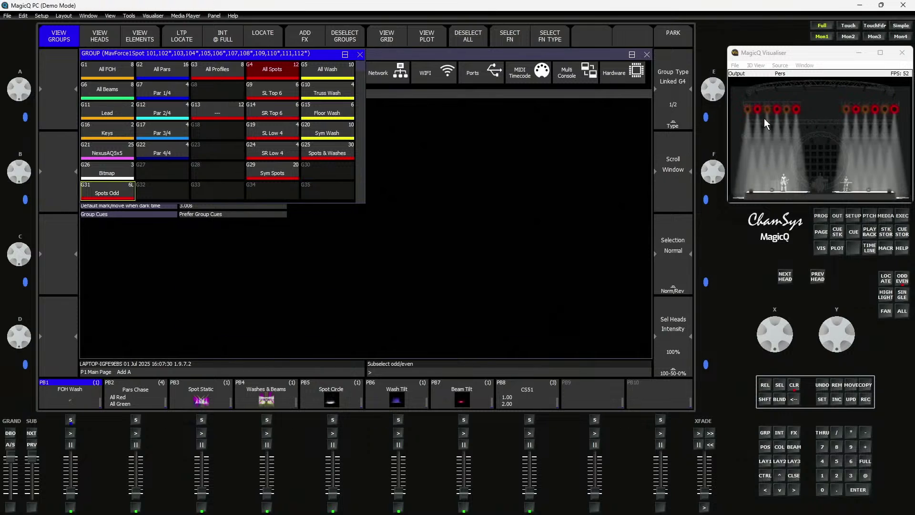
{"action": "left_click", "coordinate": [866, 402]}
{"action": "left_click", "coordinate": [147, 189]}
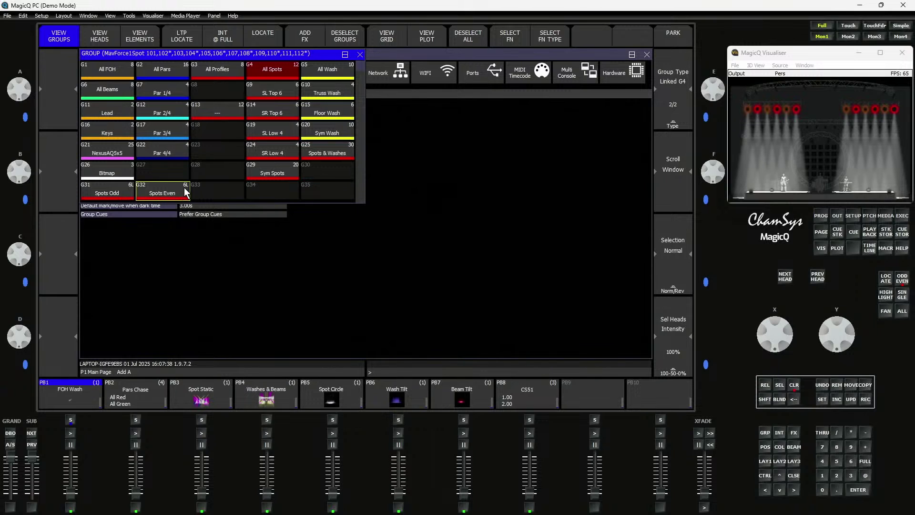
{"action": "left_click", "coordinate": [901, 280]}
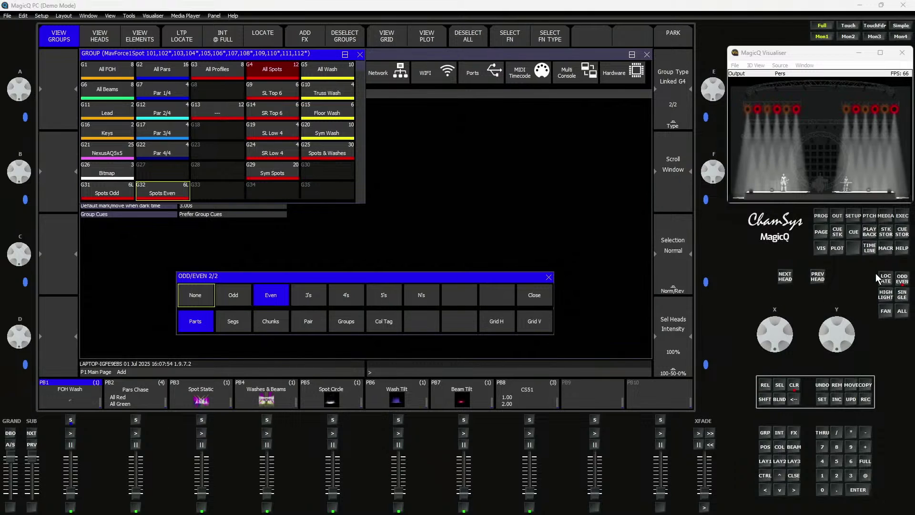
Step: Subselect the spots by segments, settling on 3 segments
{"action": "left_click", "coordinate": [235, 320]}
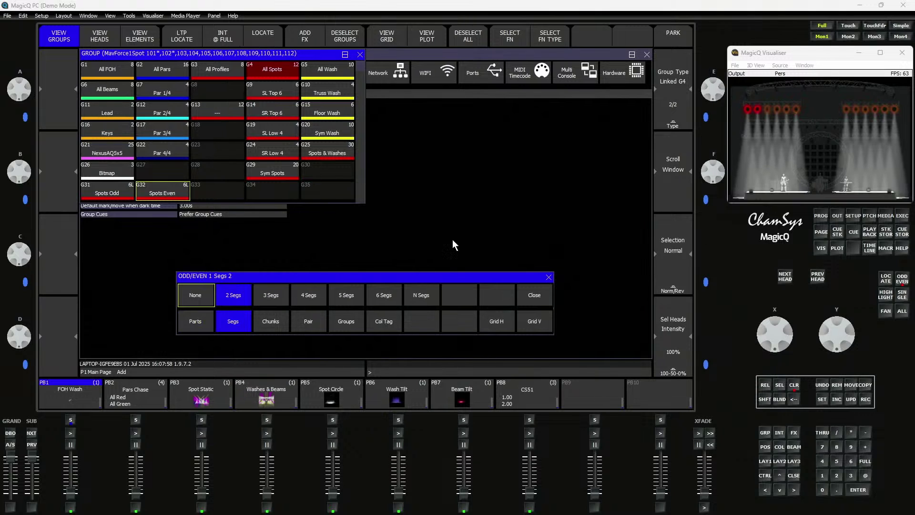
{"action": "left_click", "coordinate": [272, 294]}
{"action": "left_click", "coordinate": [307, 295]}
{"action": "left_click", "coordinate": [342, 295]}
{"action": "left_click", "coordinate": [377, 290]}
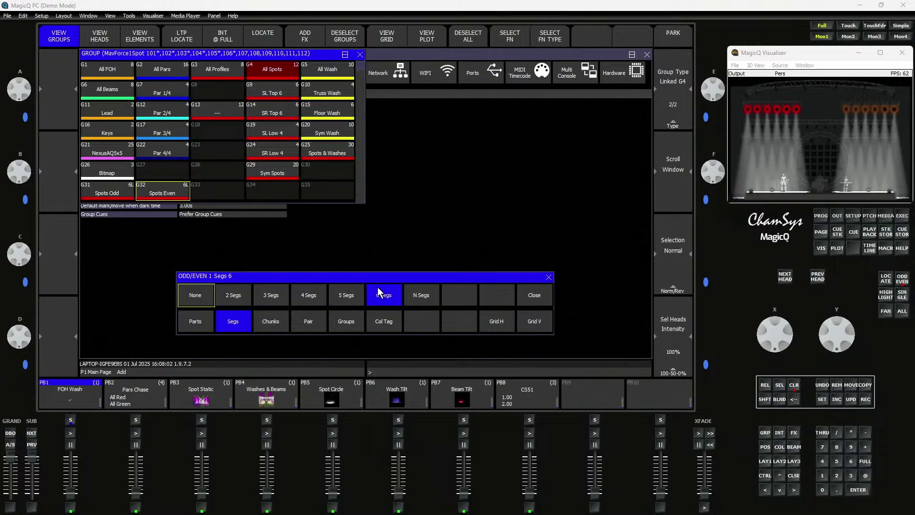
{"action": "left_click", "coordinate": [267, 297]}
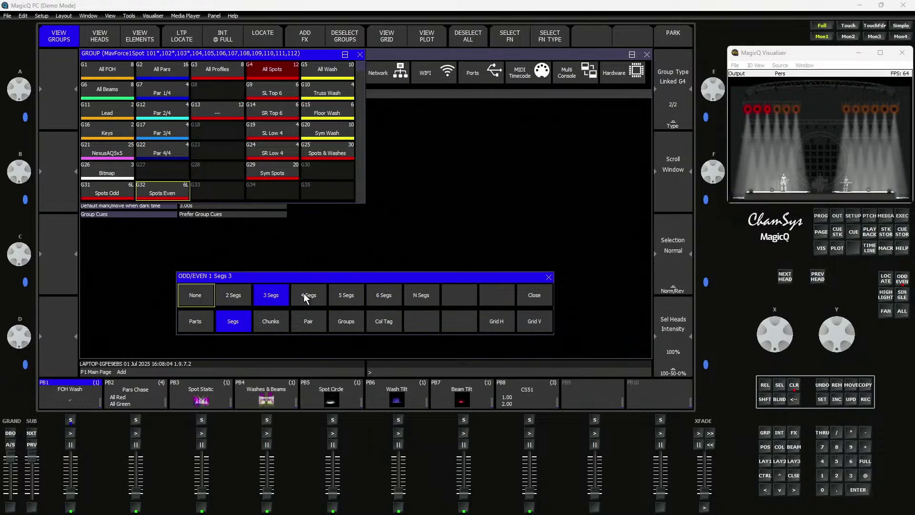
{"action": "left_click", "coordinate": [784, 278]}
{"action": "left_click", "coordinate": [784, 277]}
{"action": "left_click", "coordinate": [785, 277]}
{"action": "left_click", "coordinate": [786, 278]}
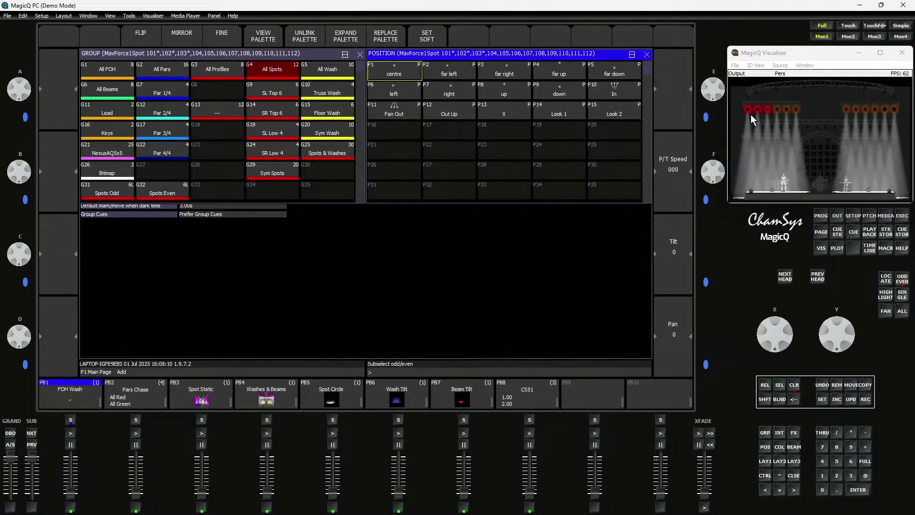
{"action": "left_click", "coordinate": [907, 279]}
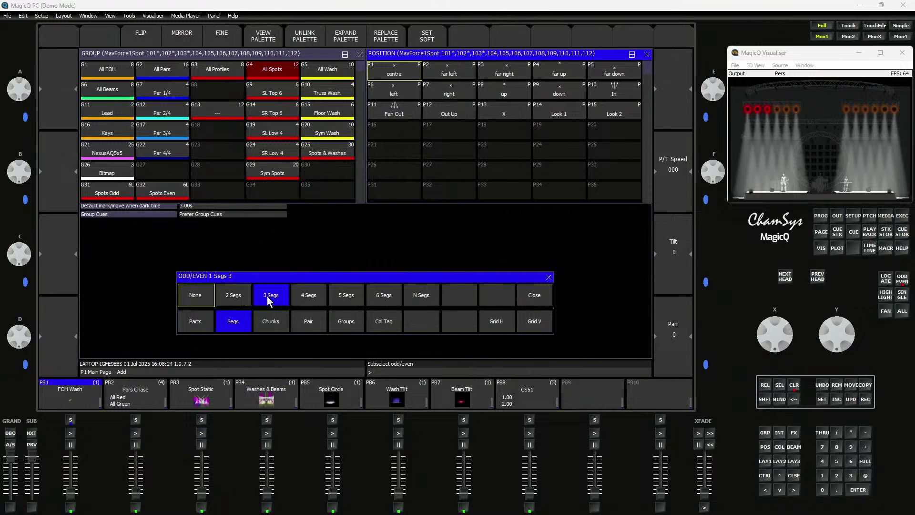
Step: Record the first two segments as groups G33 'Spots #S1' and G34 'Spots #S2'
{"action": "left_click", "coordinate": [863, 402]}
{"action": "left_click", "coordinate": [219, 188]}
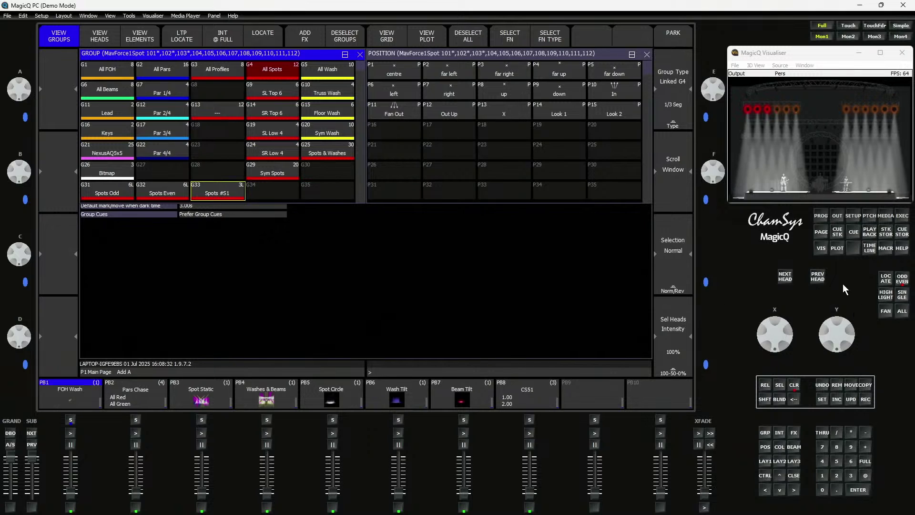
{"action": "left_click", "coordinate": [786, 275]}
{"action": "left_click", "coordinate": [866, 400]}
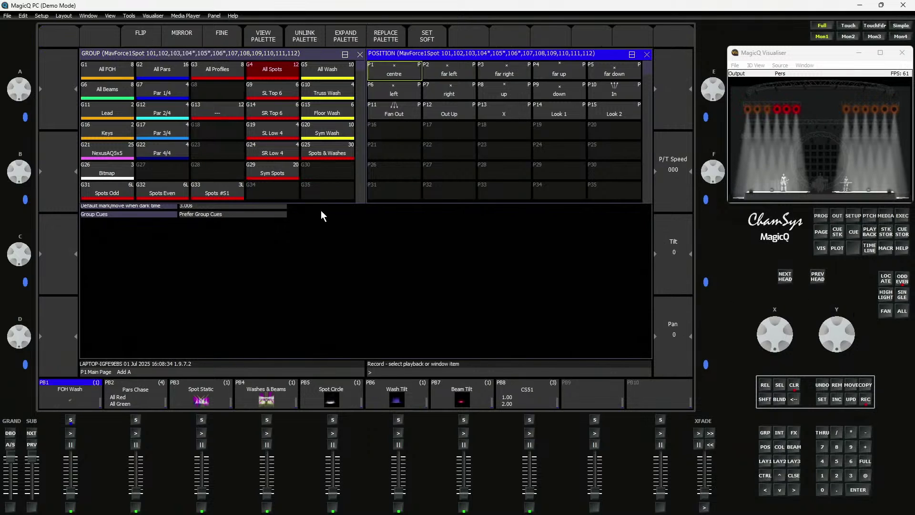
{"action": "left_click", "coordinate": [284, 189]}
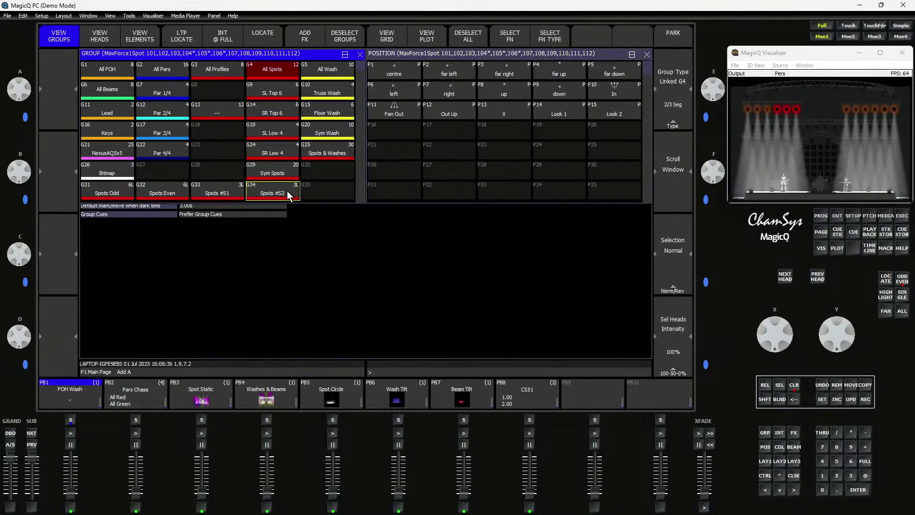
Step: With Pair on and 2 segments, record the first paired segment as G35 'Spots #S1'
{"action": "left_click", "coordinate": [902, 280]}
{"action": "left_click", "coordinate": [305, 321]}
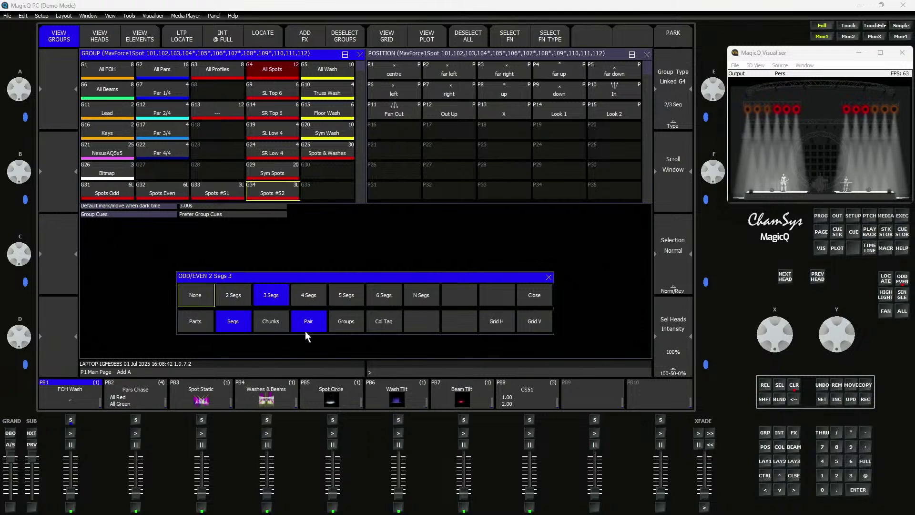
{"action": "left_click", "coordinate": [234, 295]}
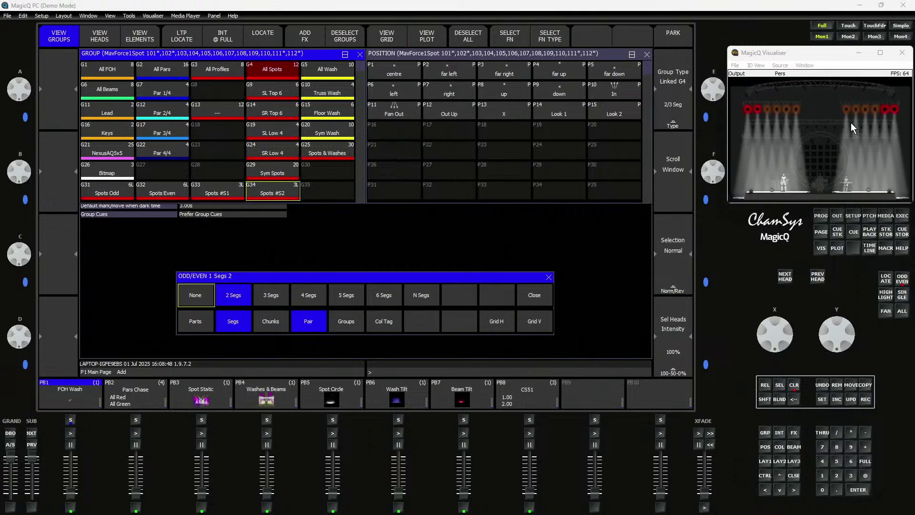
{"action": "left_click", "coordinate": [537, 293]}
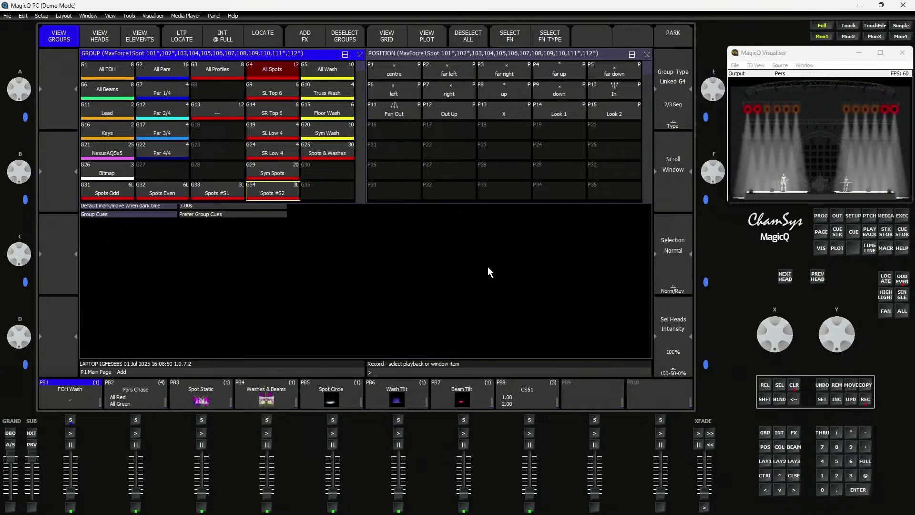
{"action": "left_click", "coordinate": [325, 191]}
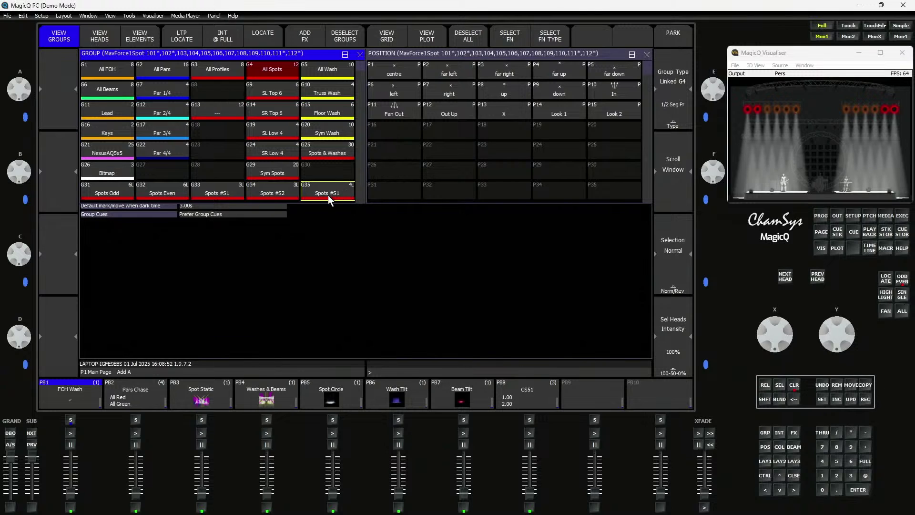
{"action": "left_click", "coordinate": [902, 278]}
{"action": "left_click", "coordinate": [483, 286]}
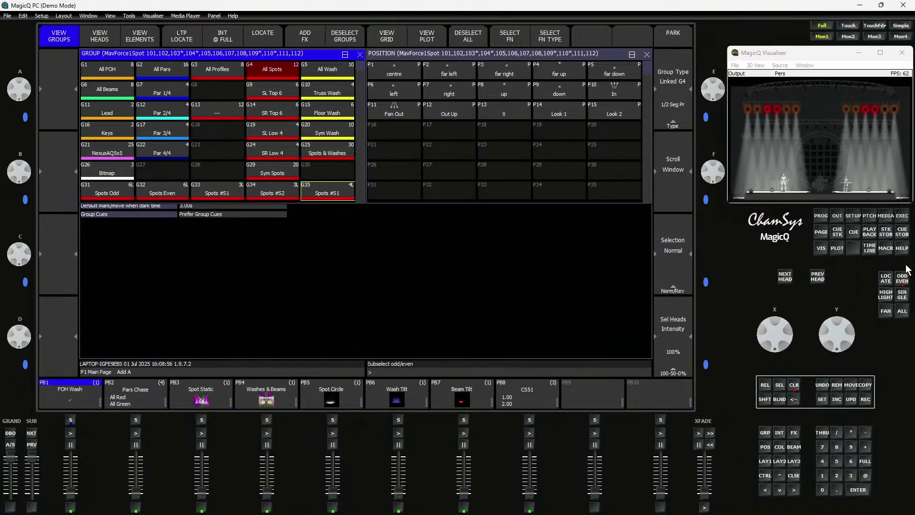
{"action": "left_click", "coordinate": [902, 278]}
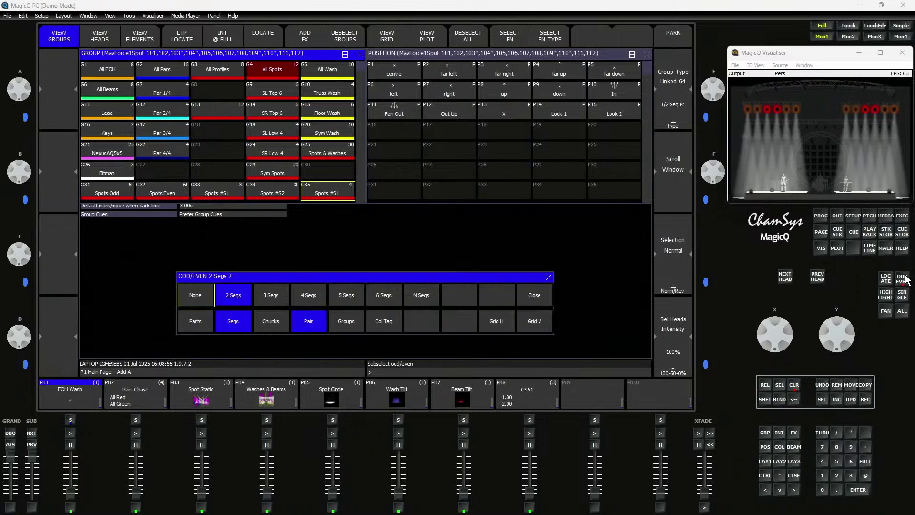
Step: Switch the odd/even subselection to 3 chunks with pairing turned off
{"action": "left_click", "coordinate": [266, 322]}
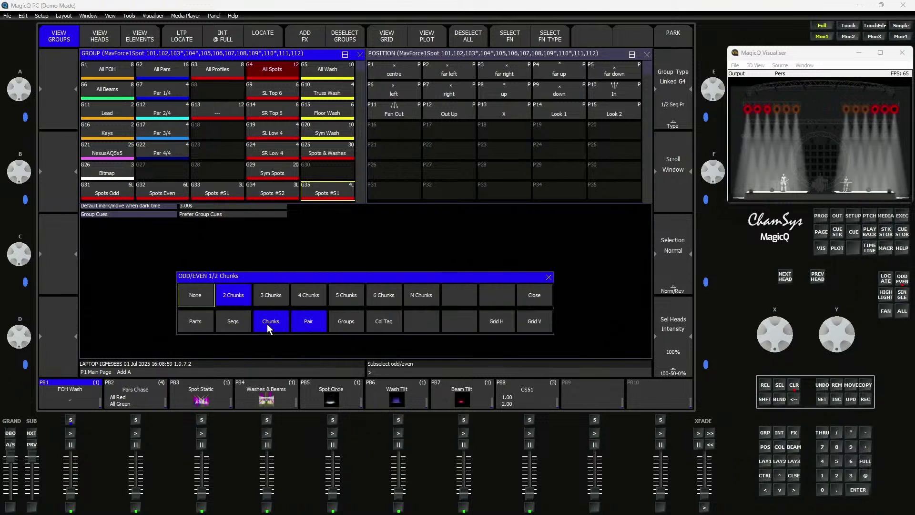
{"action": "left_click", "coordinate": [314, 321]}
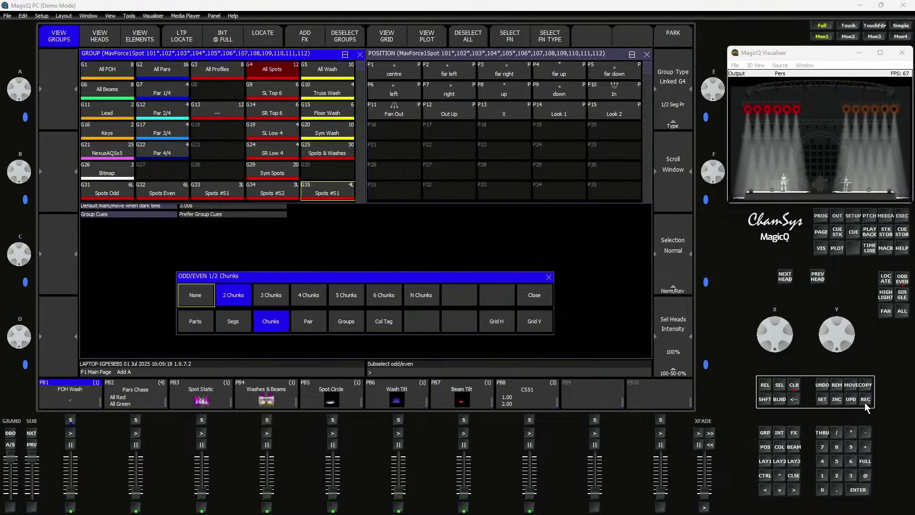
{"action": "left_click", "coordinate": [270, 295]}
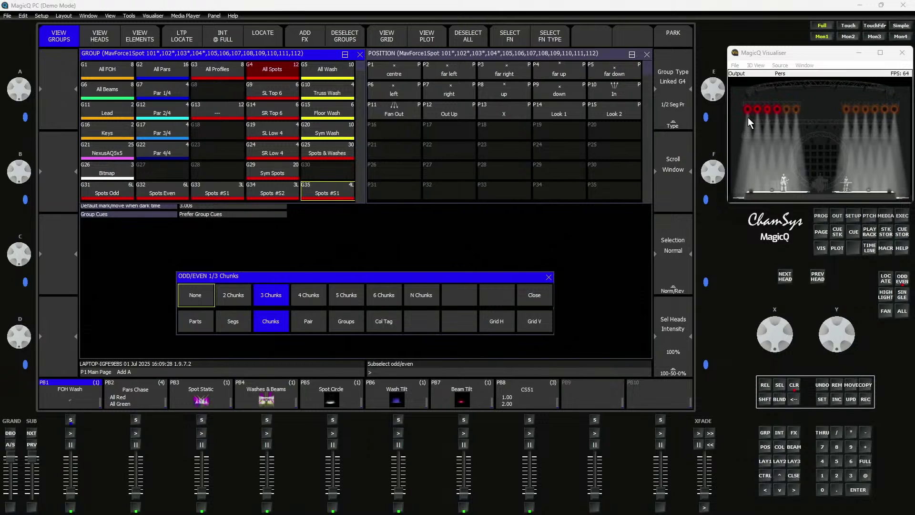
Step: Record the first two chunks as groups G27 'Spots #C1' and G28 'Spots #C2'
{"action": "left_click", "coordinate": [865, 399]}
{"action": "left_click", "coordinate": [161, 177]}
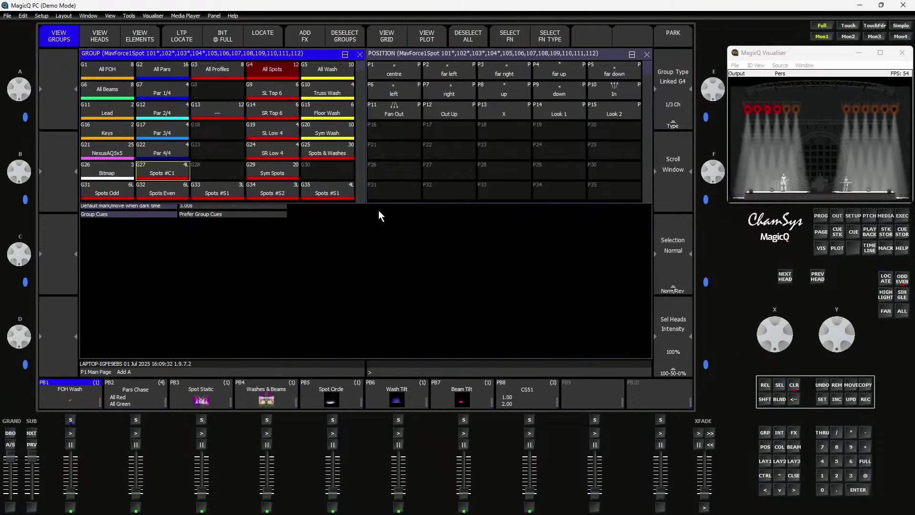
{"action": "left_click", "coordinate": [792, 276]}
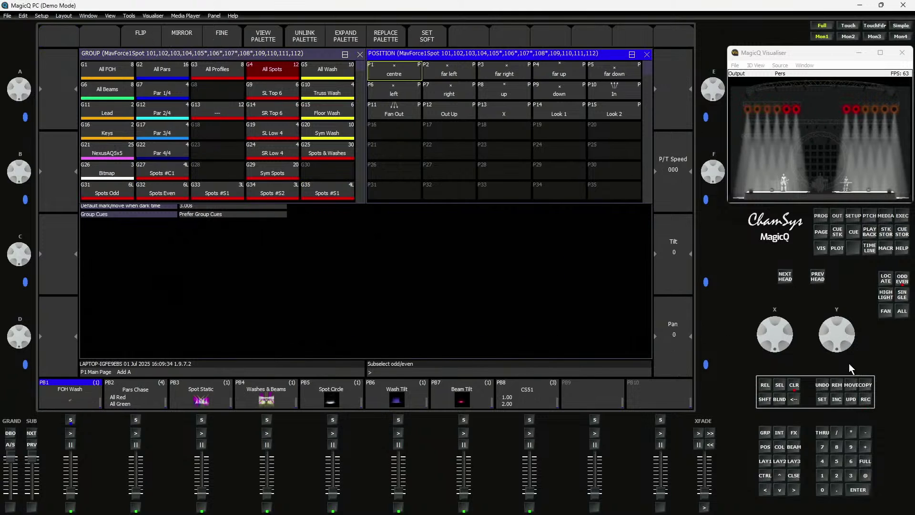
{"action": "left_click", "coordinate": [865, 400]}
{"action": "left_click", "coordinate": [203, 173]}
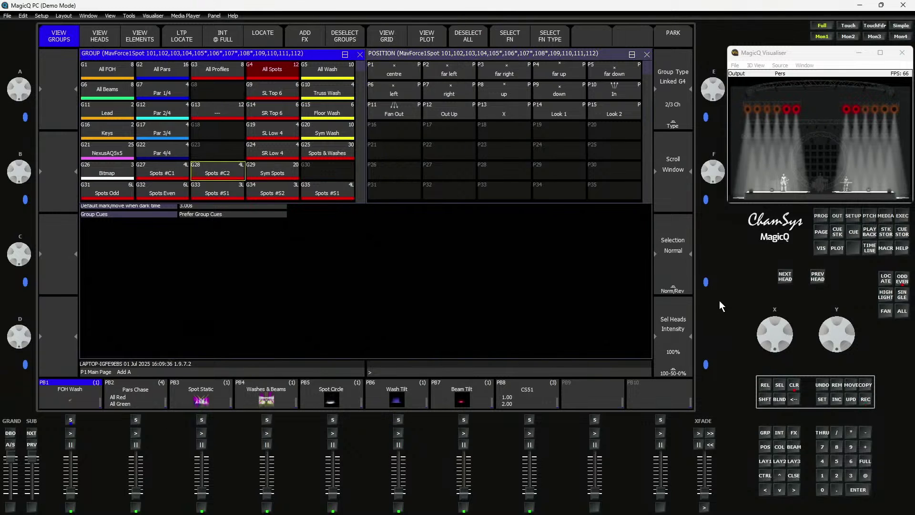